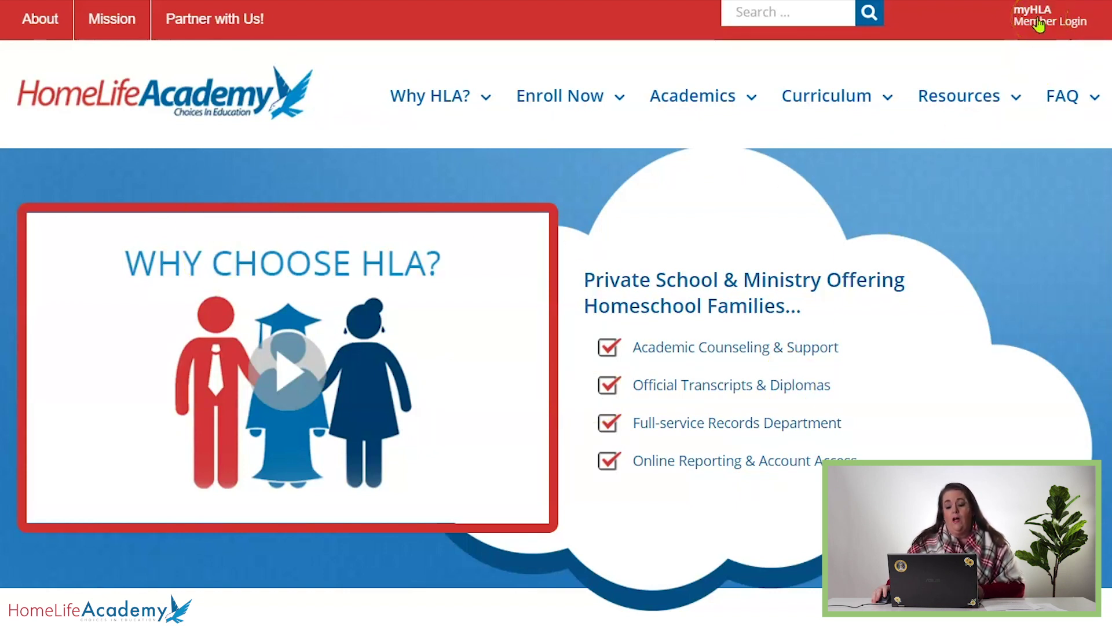
# Log in to the myHLA member area with the saved credentials and scroll down to Grade Reporting
pyautogui.click(1039, 24)
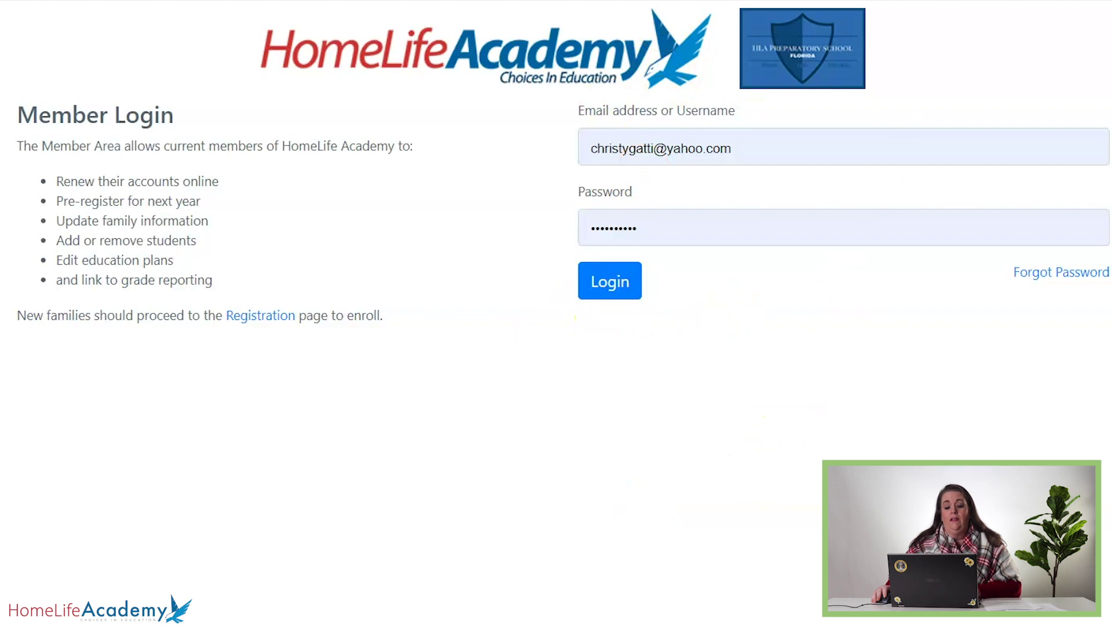
pyautogui.click(614, 281)
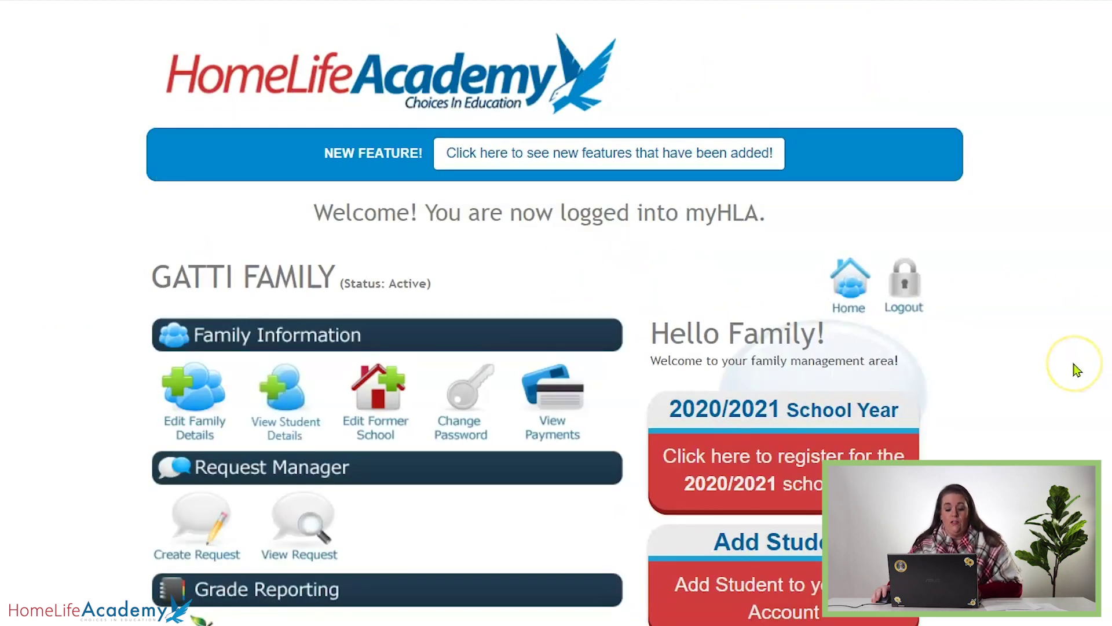
pyautogui.scroll(-2, 397, 467)
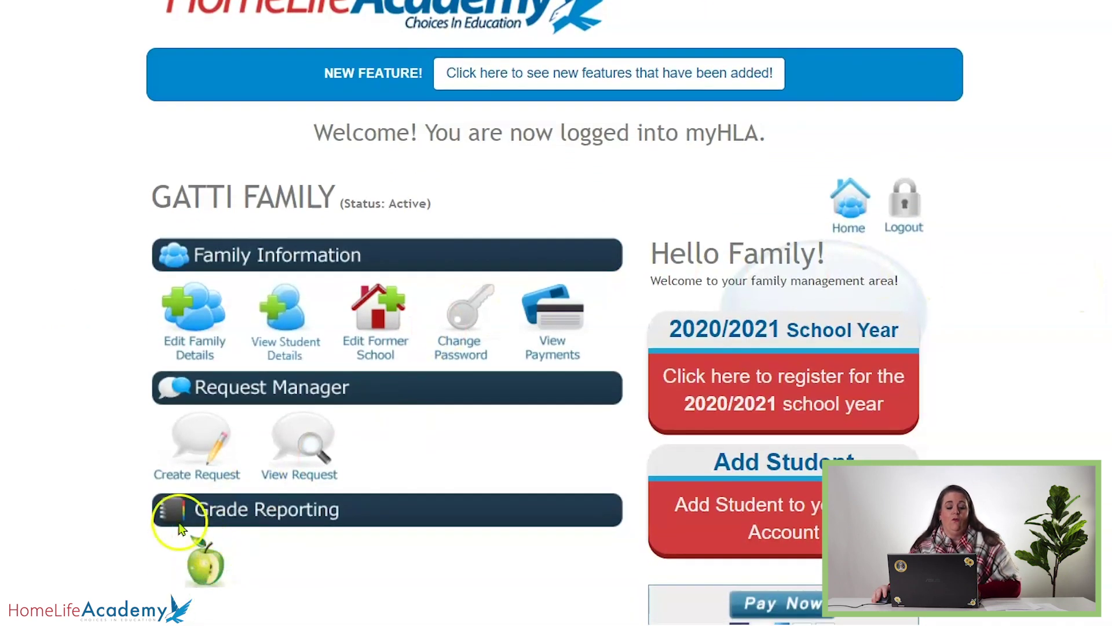
# Open Grade Reporting and view the fourth student's 8th grade (2019/2020) courses and grades
pyautogui.click(206, 560)
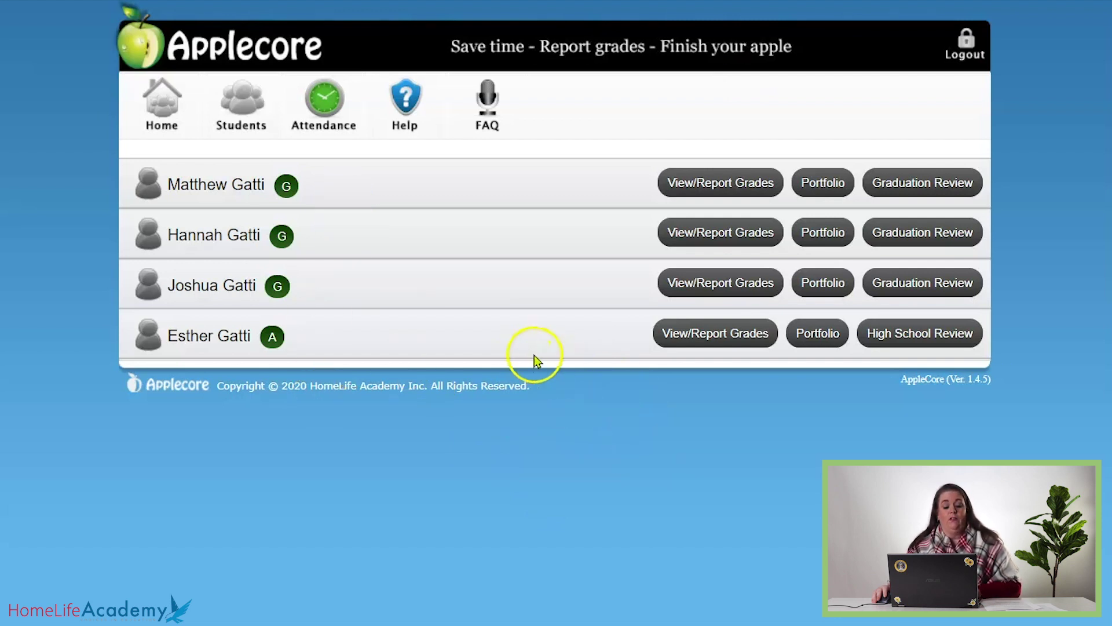
pyautogui.click(698, 340)
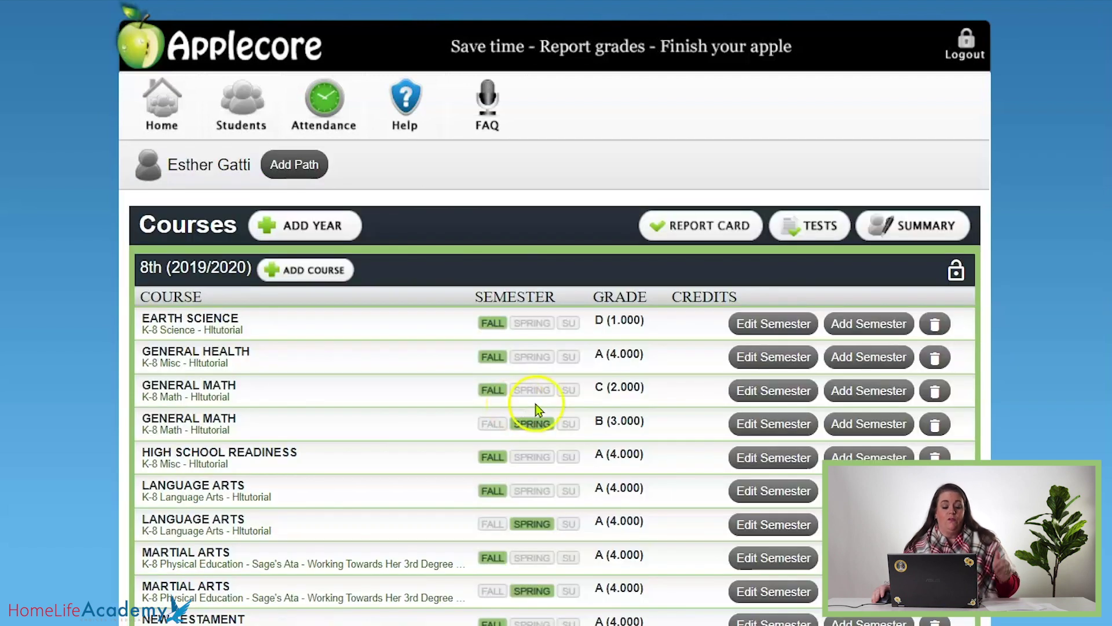
pyautogui.scroll(-10, 537, 409)
pyautogui.scroll(10, 565, 408)
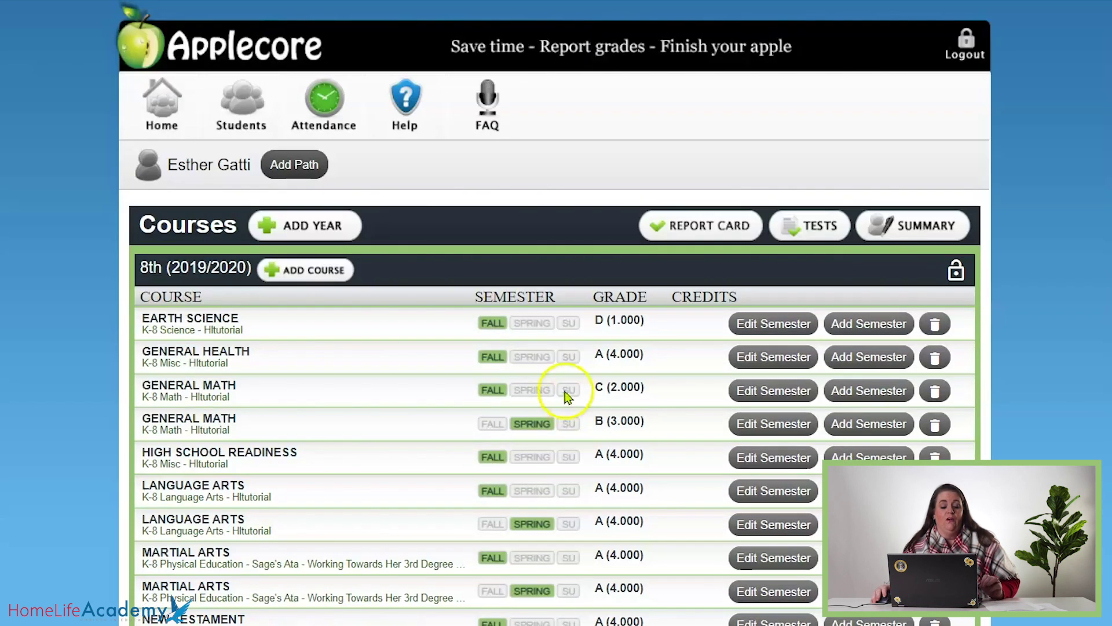
# Add a 2020/2021 school year at 9th grade, then return to the students list
pyautogui.click(316, 227)
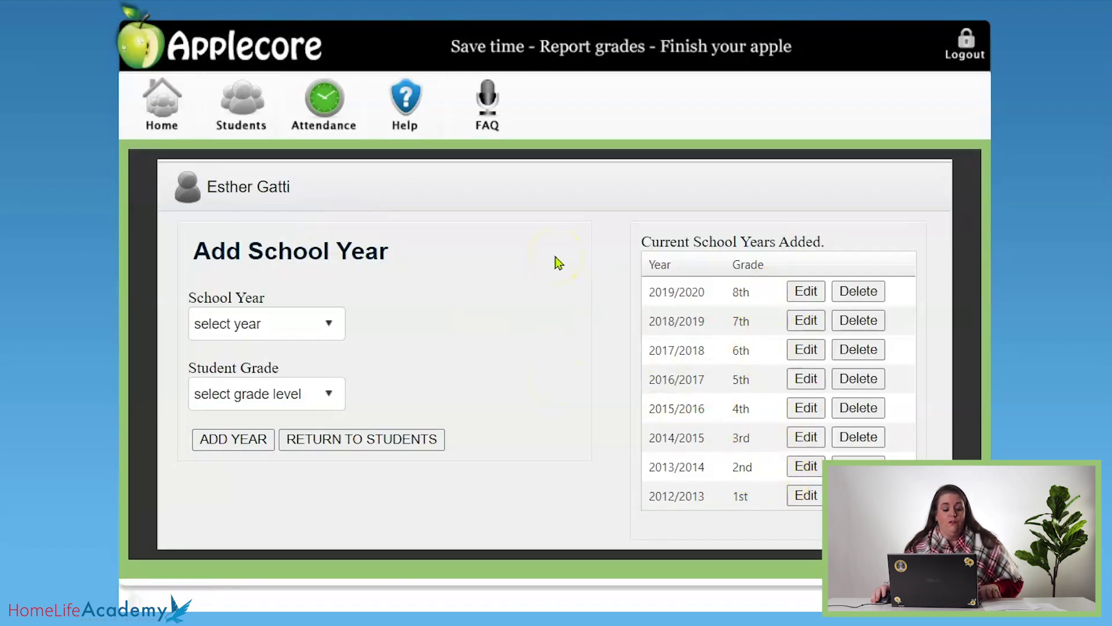
pyautogui.click(260, 329)
pyautogui.scroll(2, 263, 371)
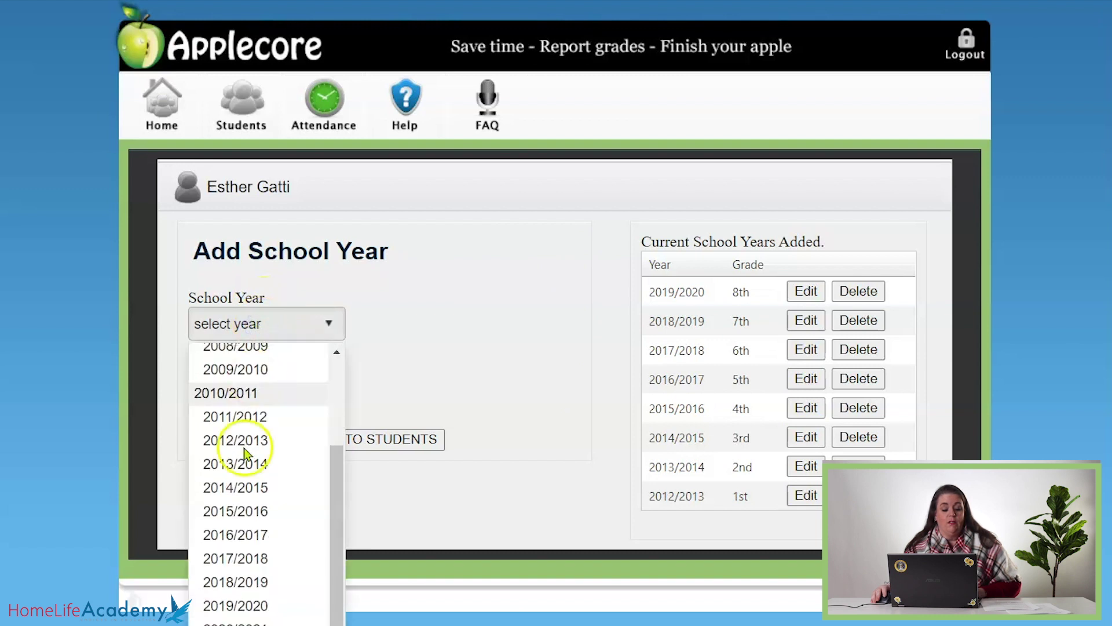
pyautogui.click(266, 618)
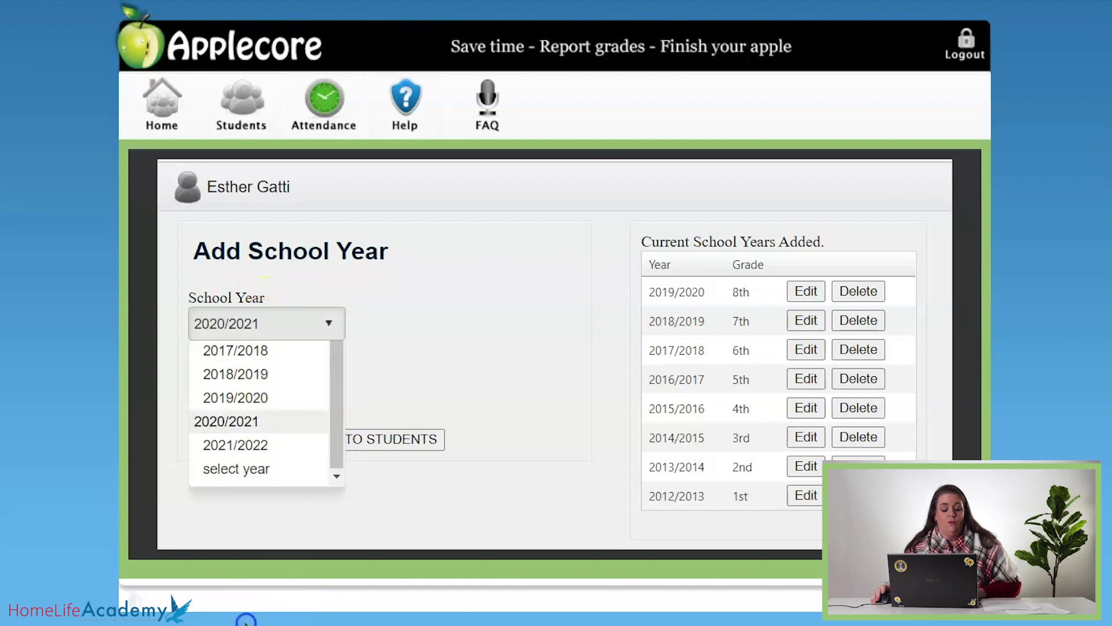
pyautogui.click(260, 398)
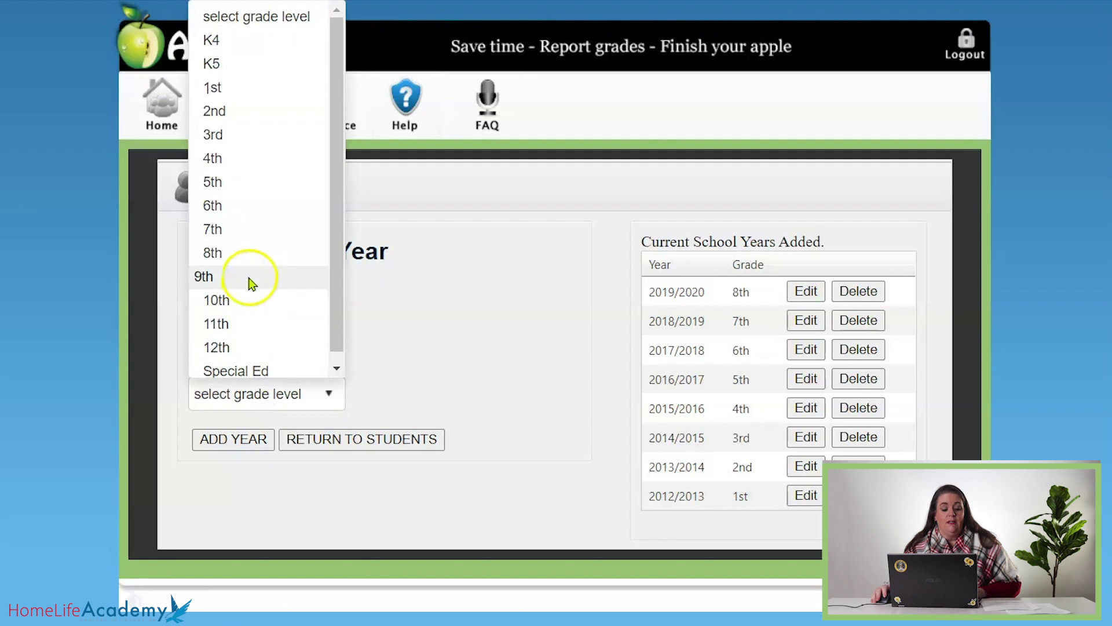
pyautogui.click(249, 277)
pyautogui.click(234, 440)
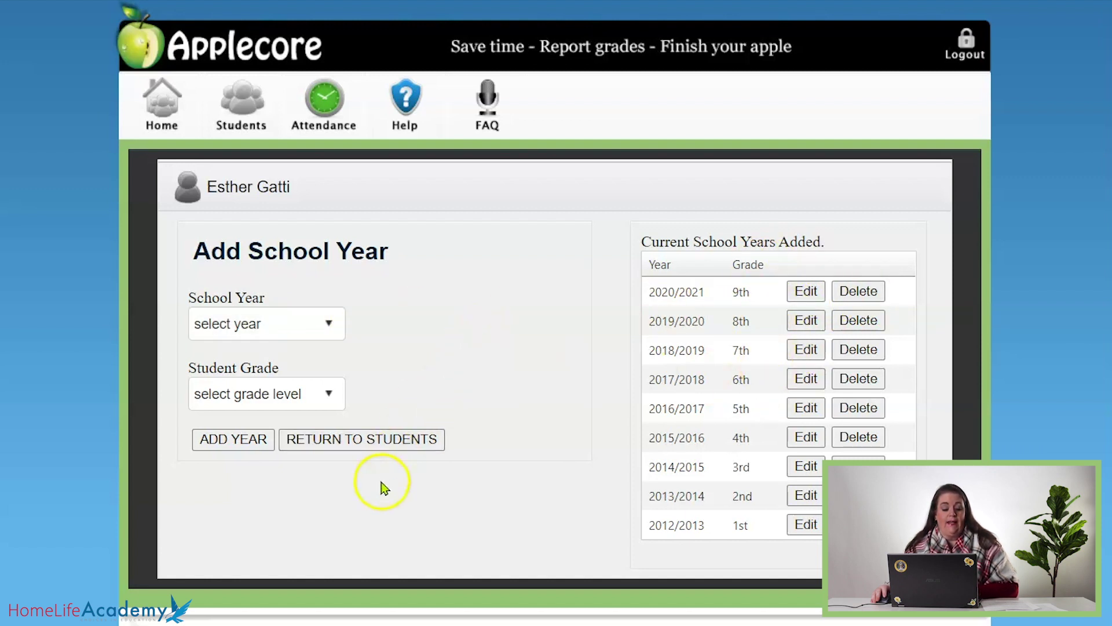
pyautogui.click(363, 438)
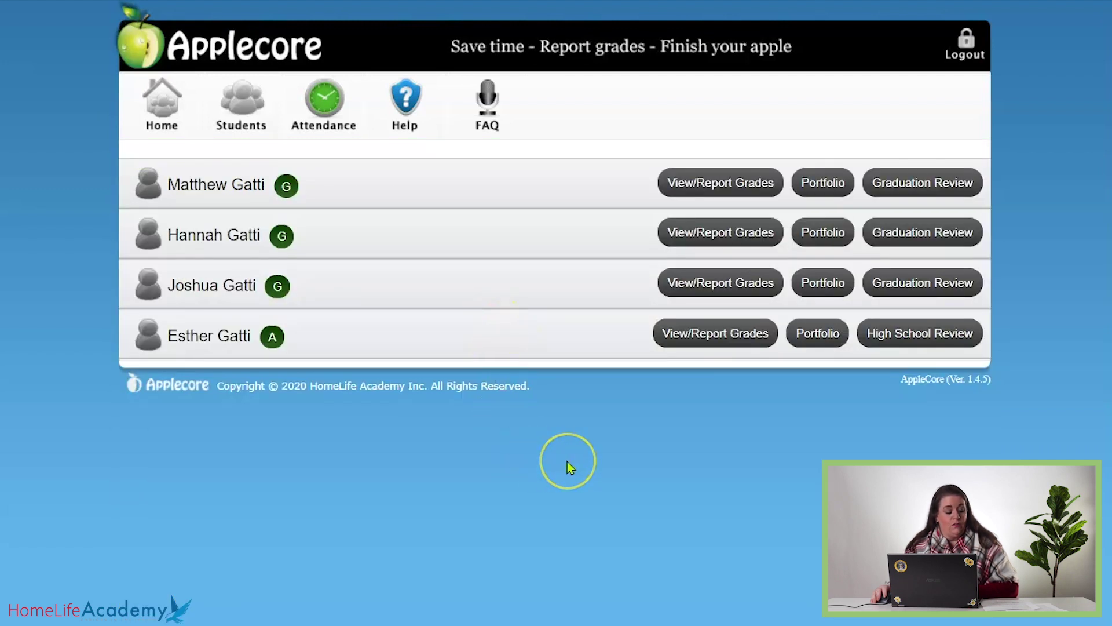
# Reopen the student's courses and start adding a course to the empty 9th (2020/2021) year
pyautogui.click(706, 335)
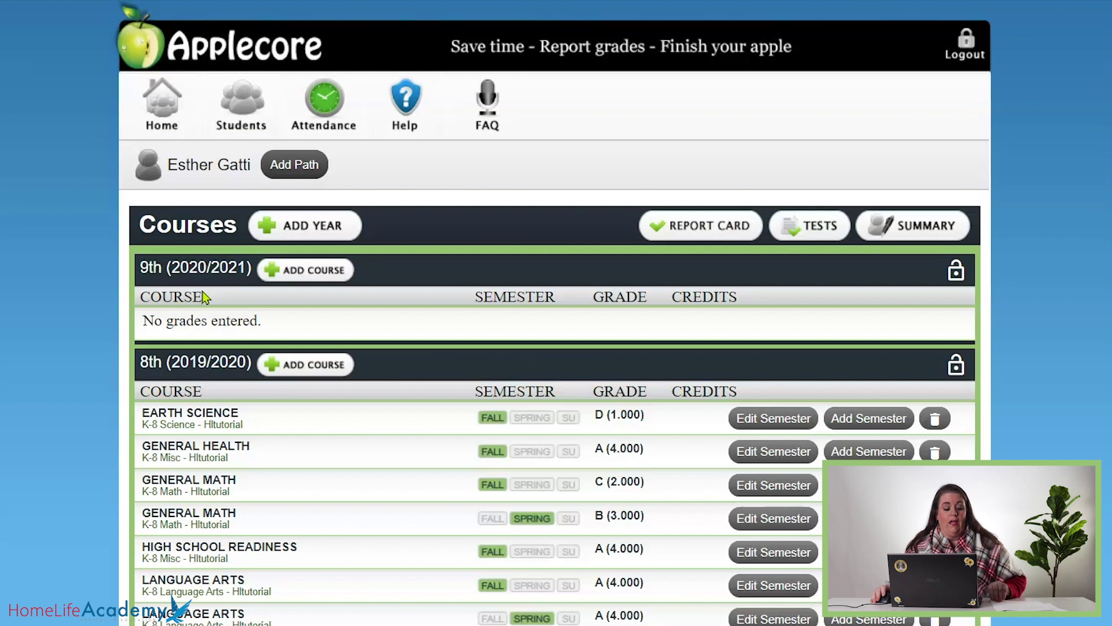
pyautogui.click(303, 277)
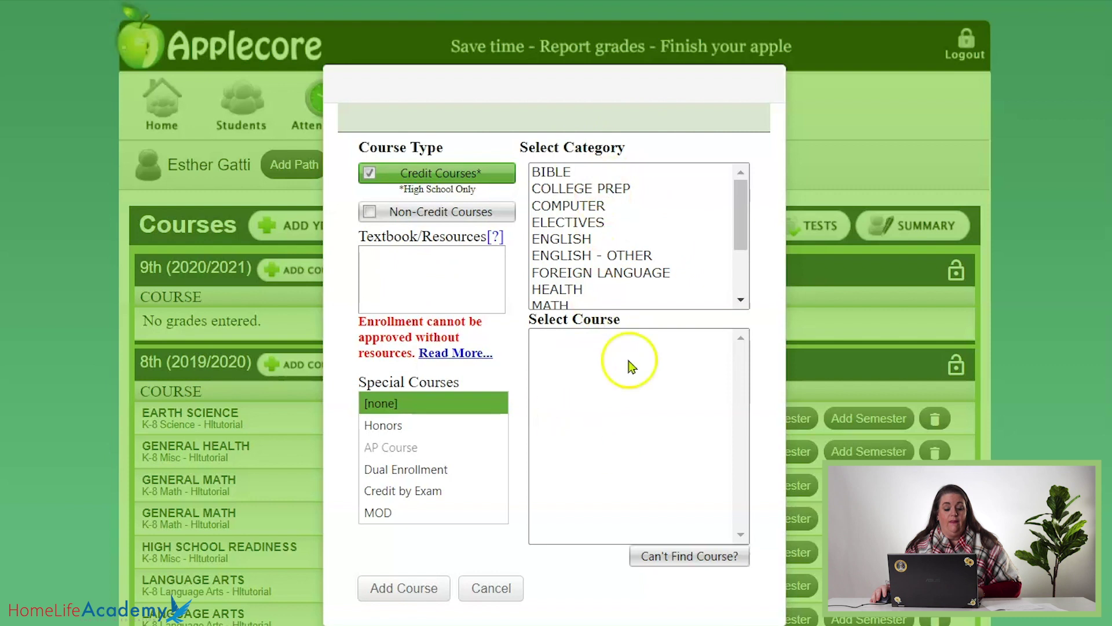
# Add BIBLE HISTORY with KJV Bible, Sunday School lessons and note-taking as resources
pyautogui.click(566, 172)
pyautogui.click(577, 371)
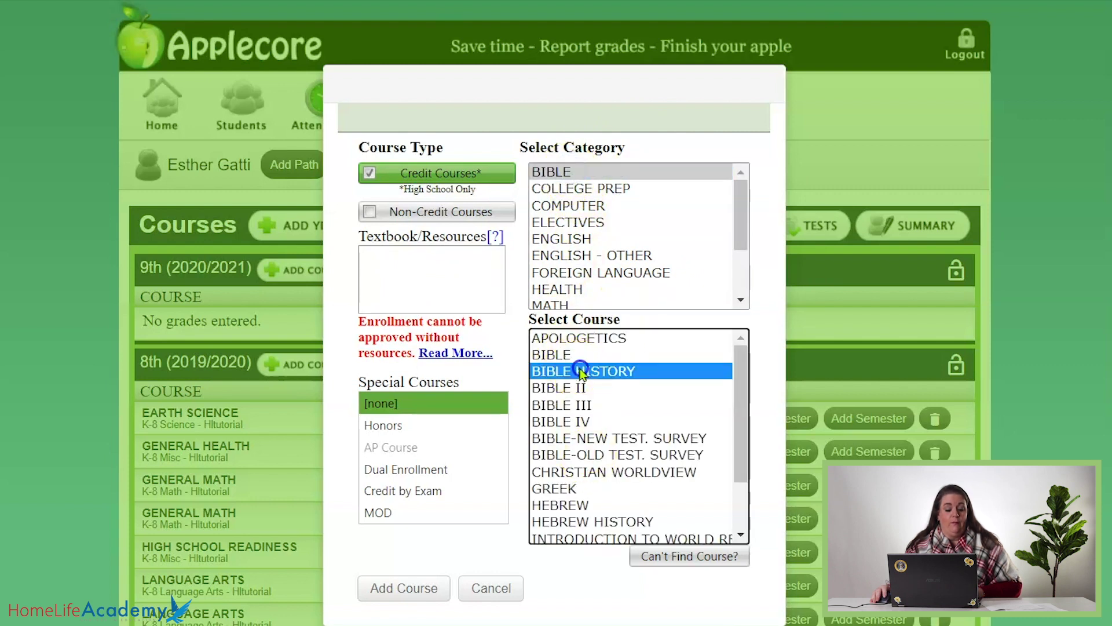
pyautogui.click(411, 268)
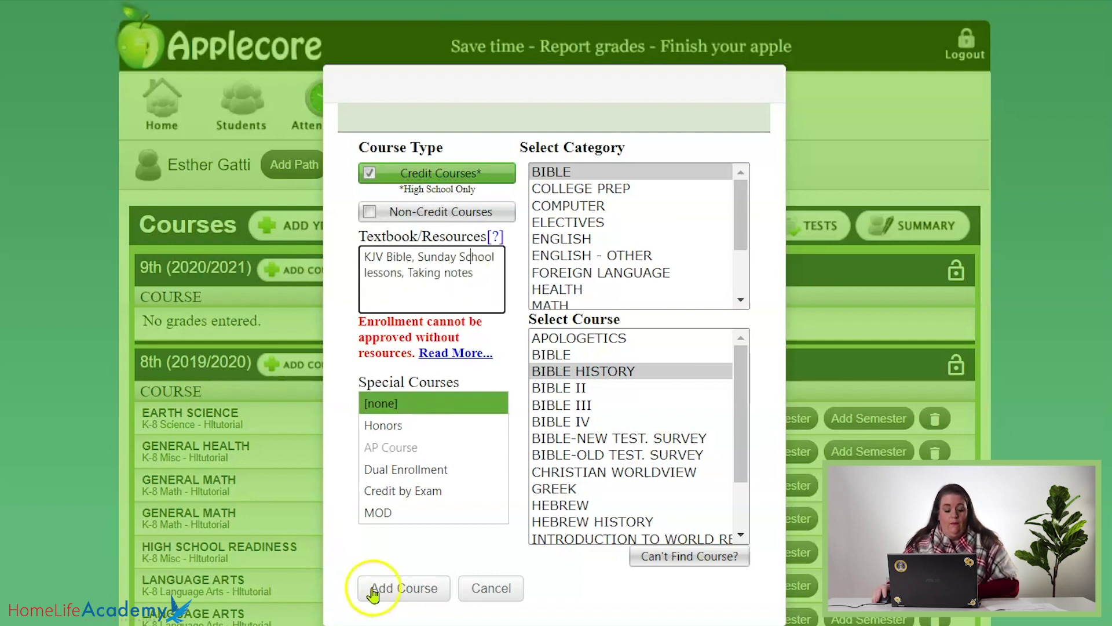
pyautogui.click(399, 590)
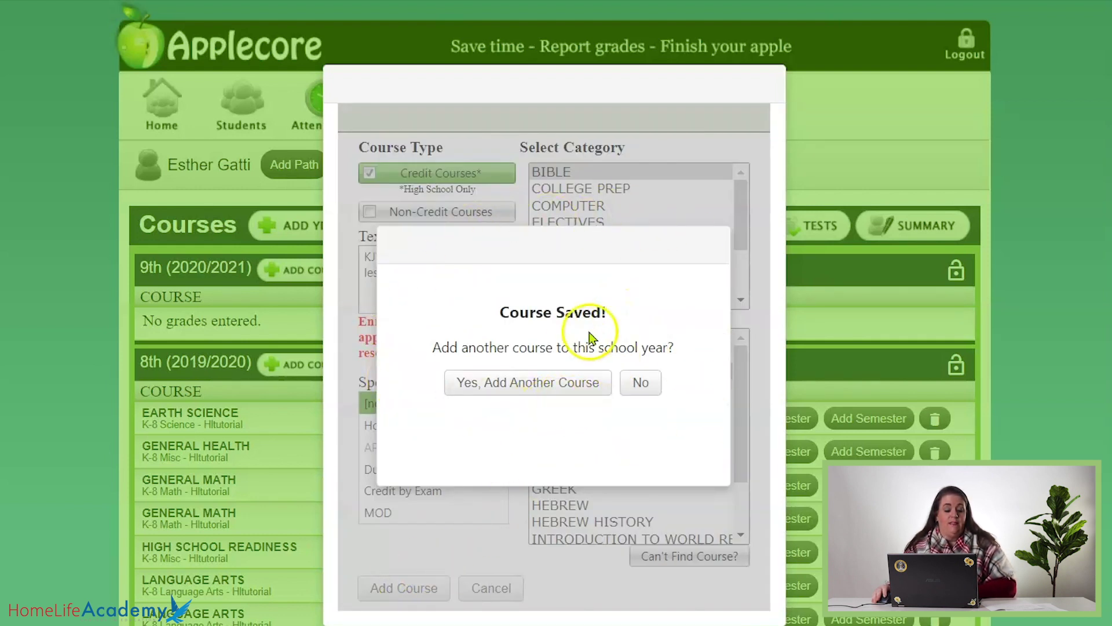
pyautogui.click(504, 393)
# Add ENGLISH 09 with McGraw Hill as its resource and begin another course entry
pyautogui.click(405, 274)
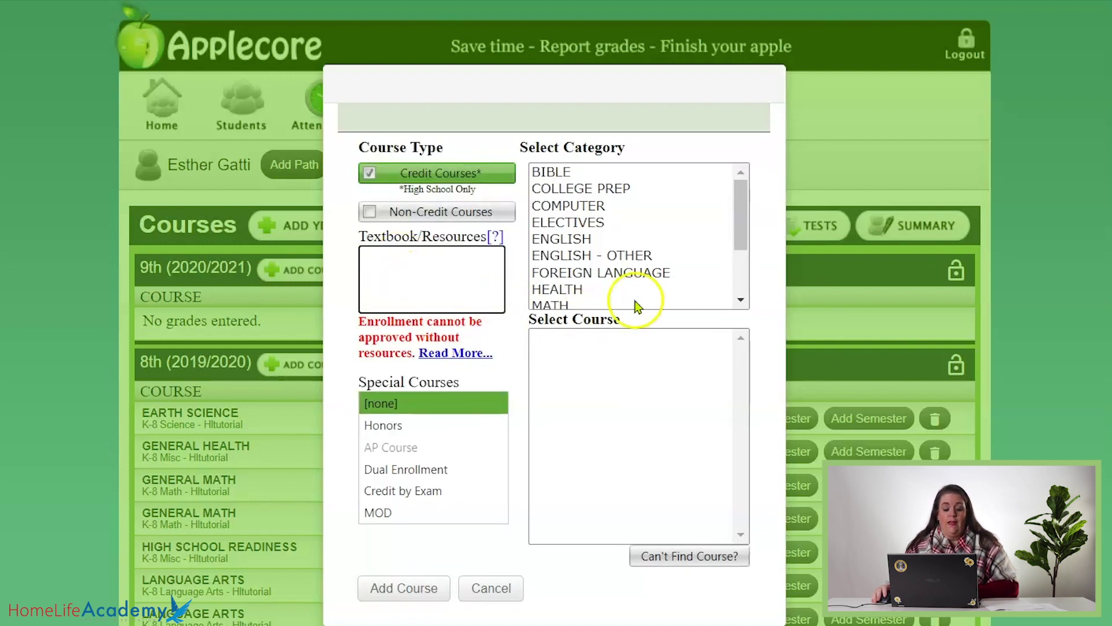
pyautogui.click(572, 239)
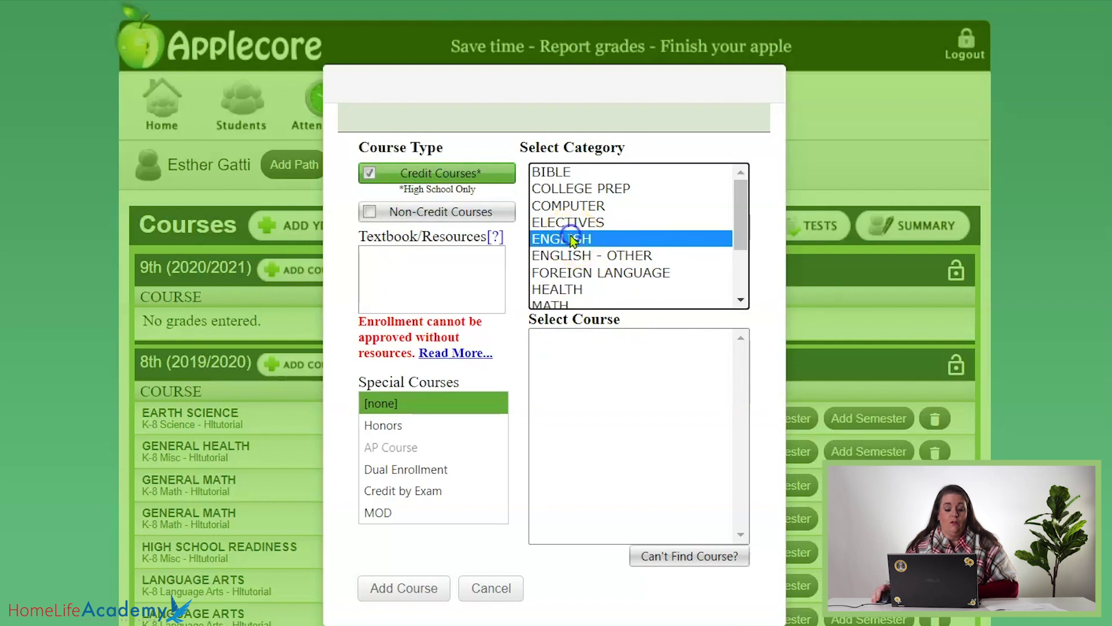
pyautogui.click(580, 339)
pyautogui.click(390, 282)
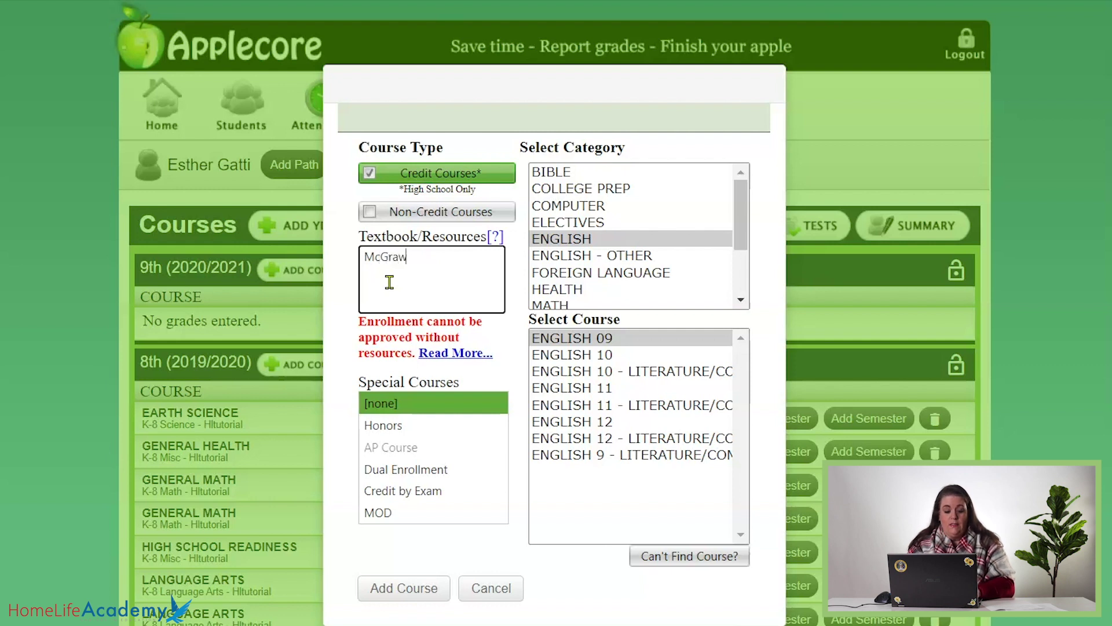
pyautogui.write('McGraw Hill')
pyautogui.click(404, 588)
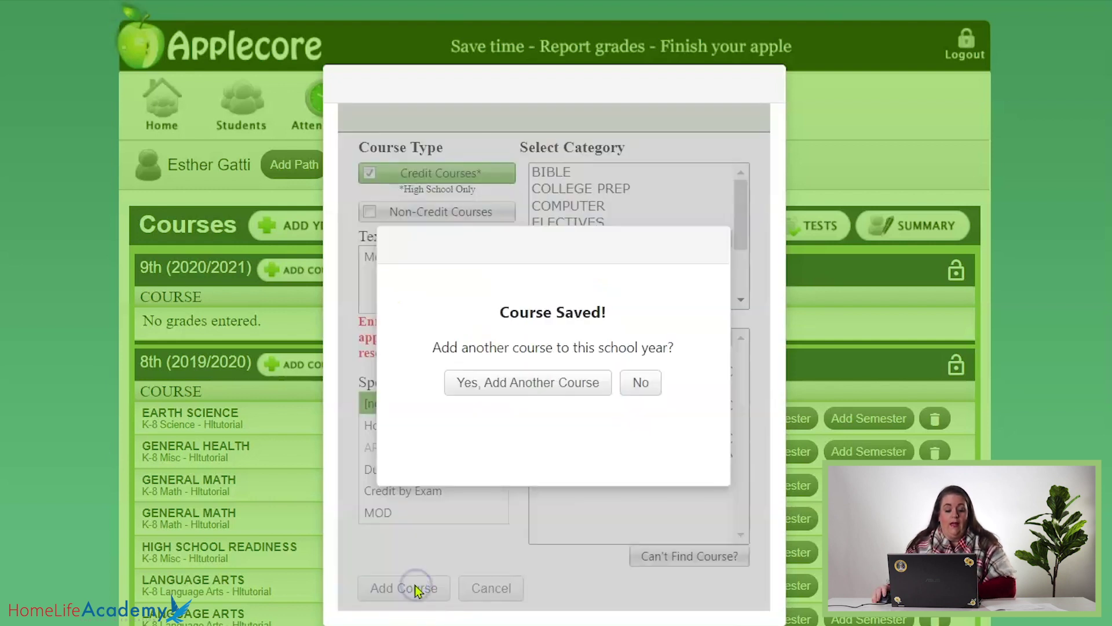
pyautogui.click(524, 383)
pyautogui.rightClick(398, 262)
# Add MATH > PRE-ALGEBRA with Saxon as its resource
pyautogui.click(446, 464)
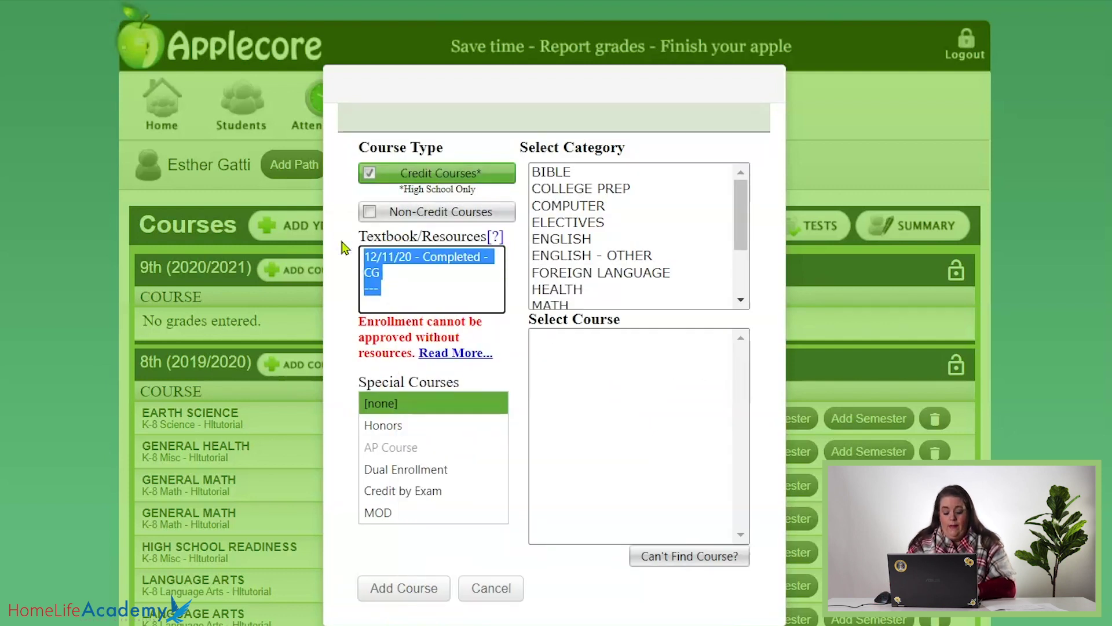
pyautogui.write('Saxon')
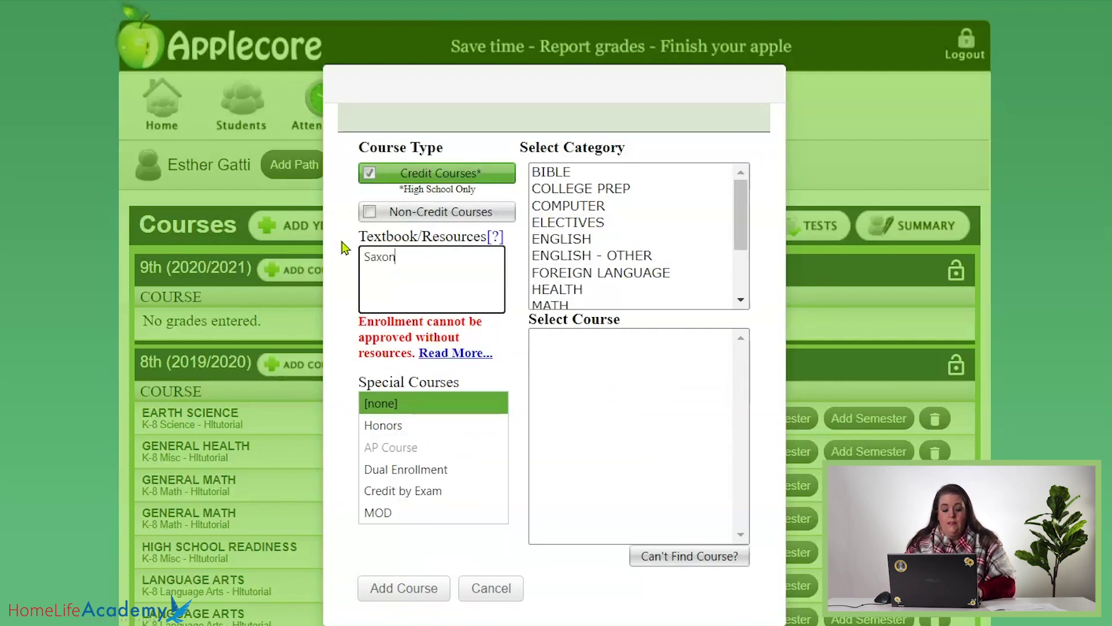
pyautogui.click(570, 302)
pyautogui.click(595, 484)
pyautogui.click(399, 589)
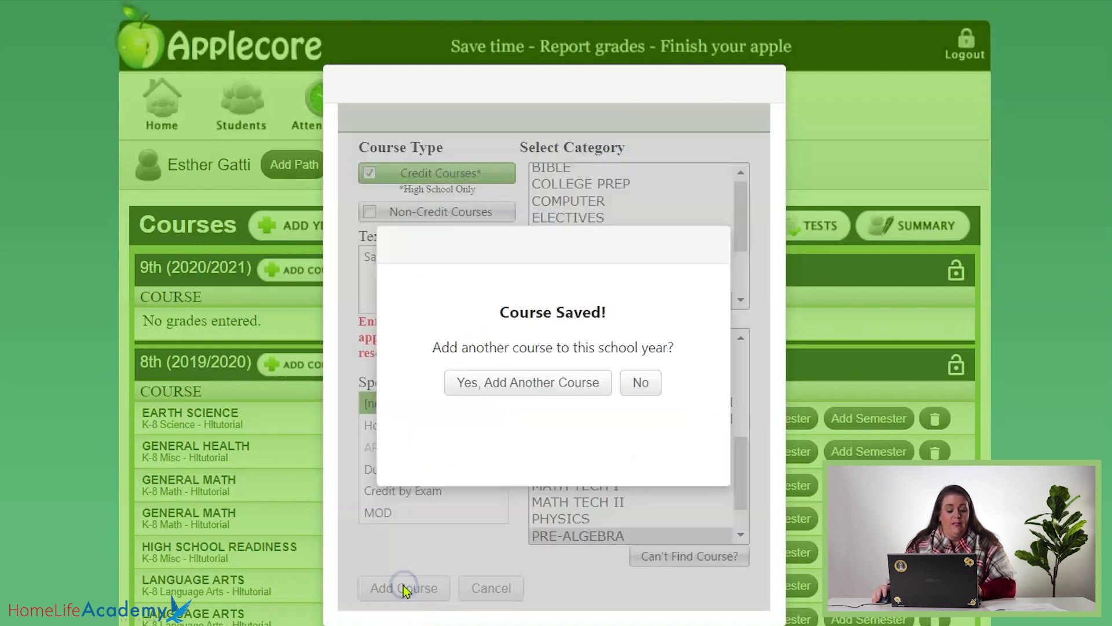
# Add NATURAL / PHYSICAL SCIENCE > PHYSICAL SCIENCE with HLTutorial as its resource
pyautogui.click(507, 389)
pyautogui.click(415, 274)
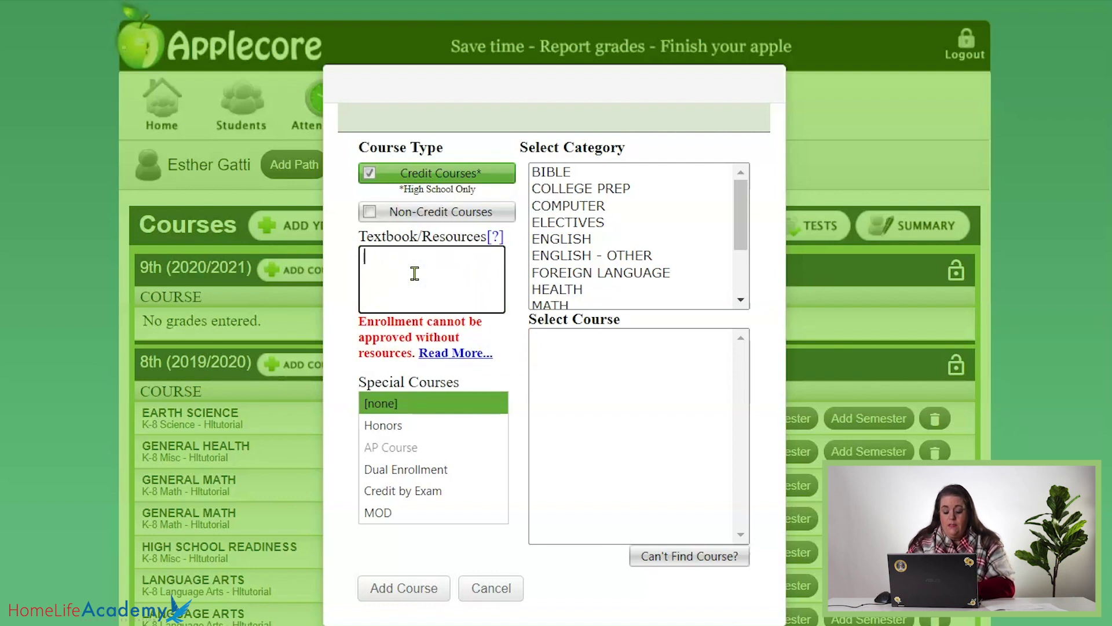
pyautogui.click(405, 297)
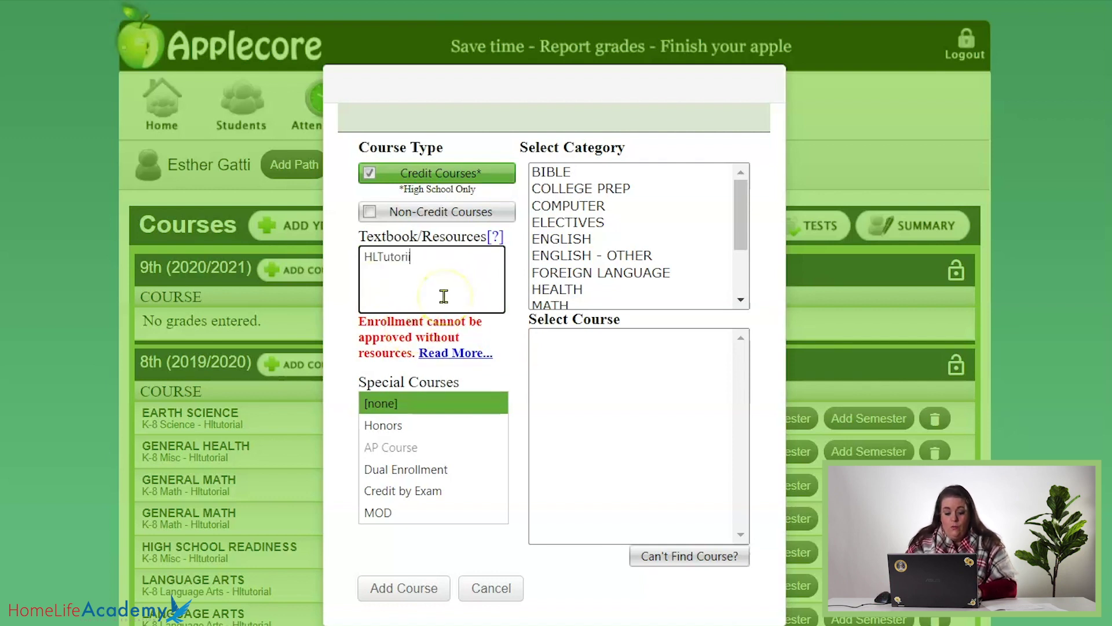
pyautogui.click(513, 284)
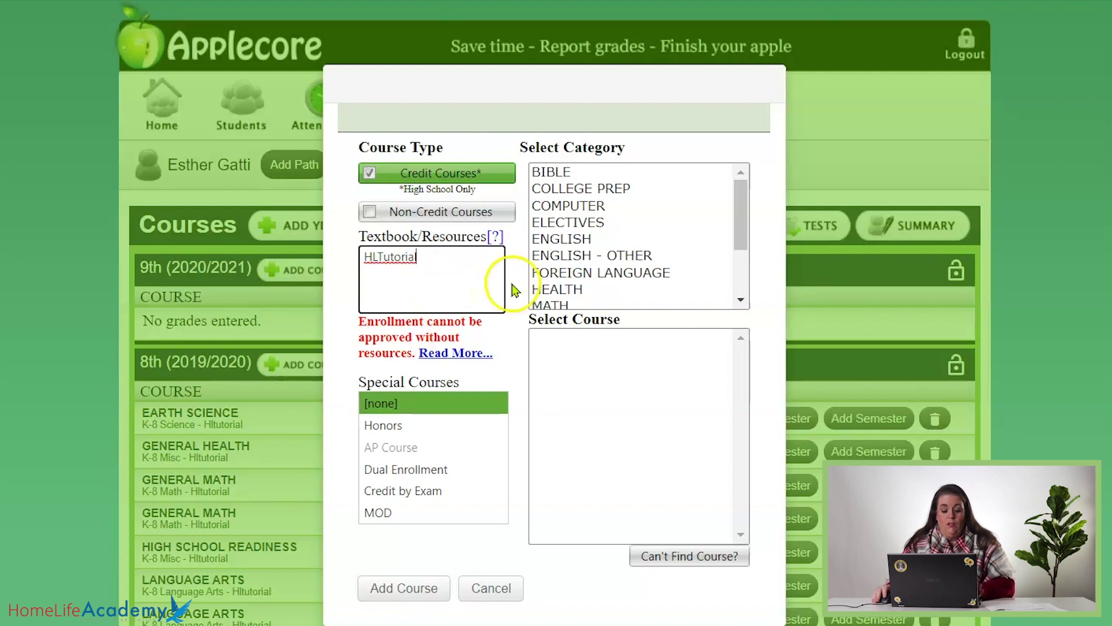
pyautogui.scroll(-2, 668, 213)
pyautogui.click(668, 228)
pyautogui.scroll(-5, 653, 506)
pyautogui.scroll(-1, 626, 488)
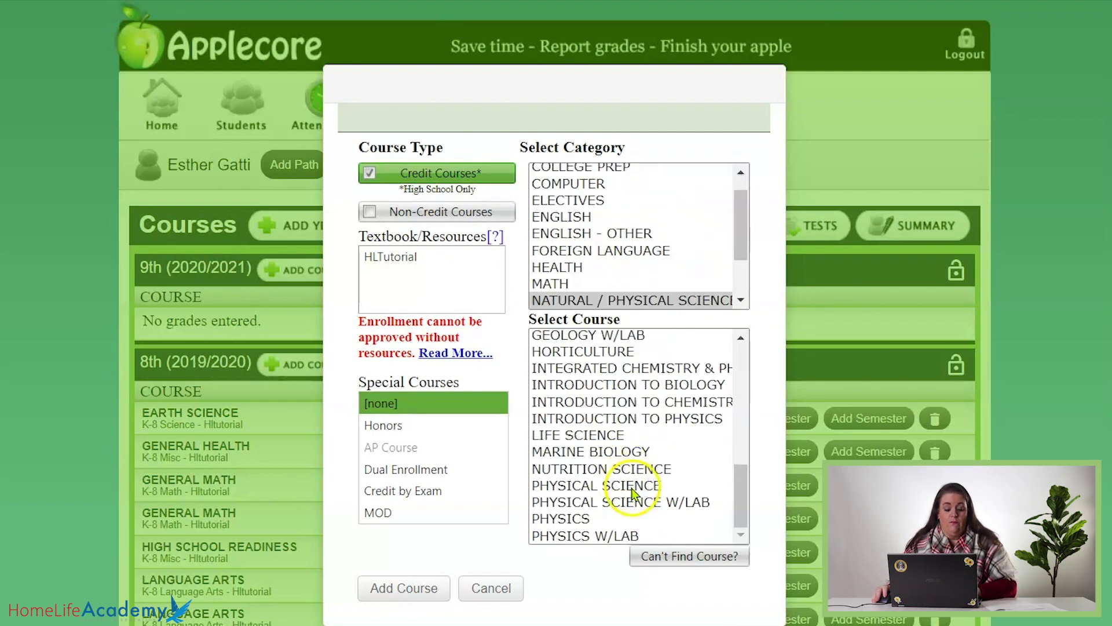
pyautogui.click(626, 486)
pyautogui.click(410, 592)
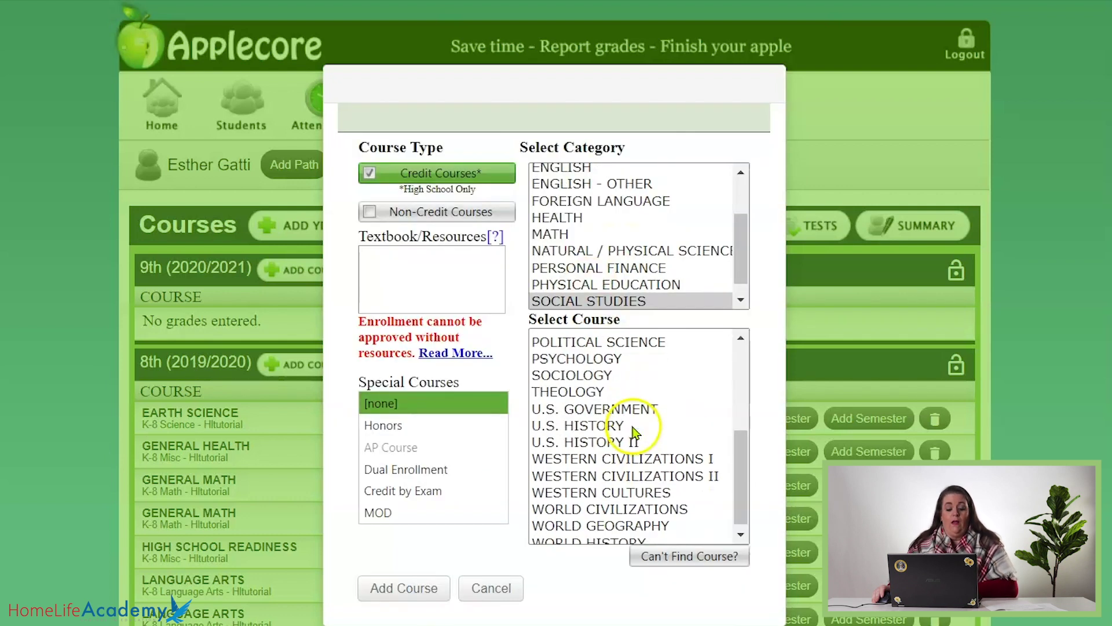
# Add custom Social Studies course 'world history & geography' with a pasted resource, then stop adding courses
pyautogui.scroll(-2, 626, 452)
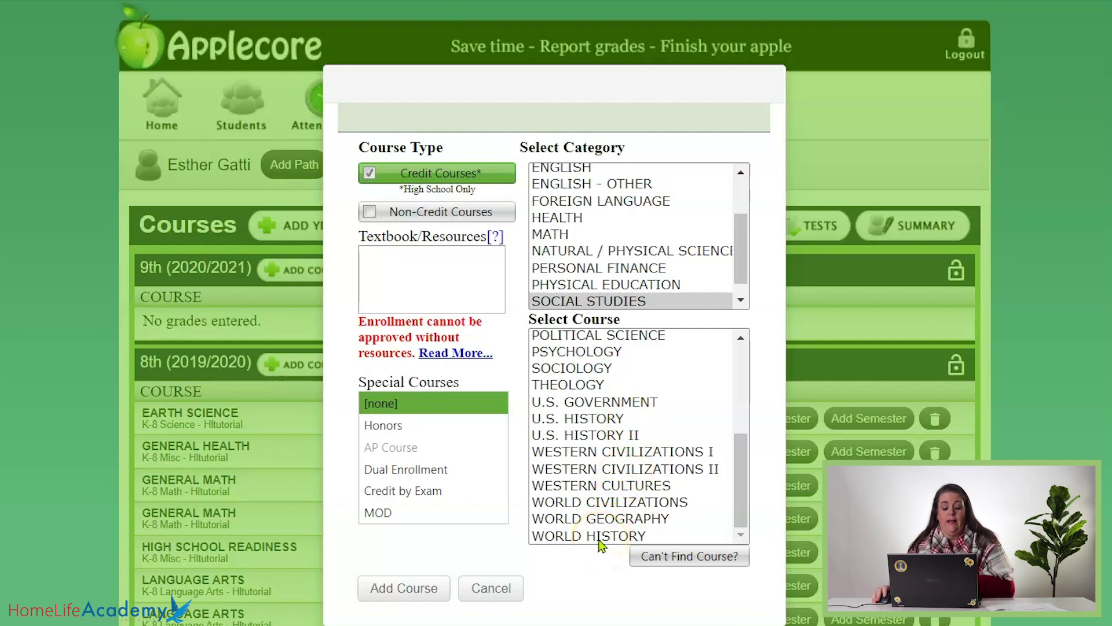
pyautogui.click(689, 559)
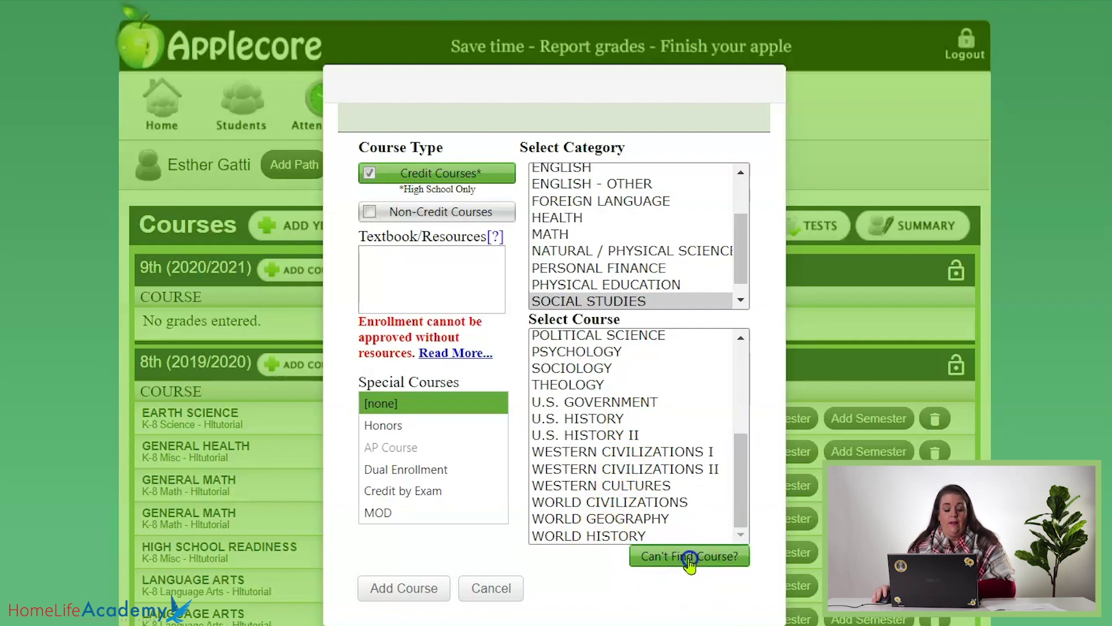
pyautogui.click(584, 449)
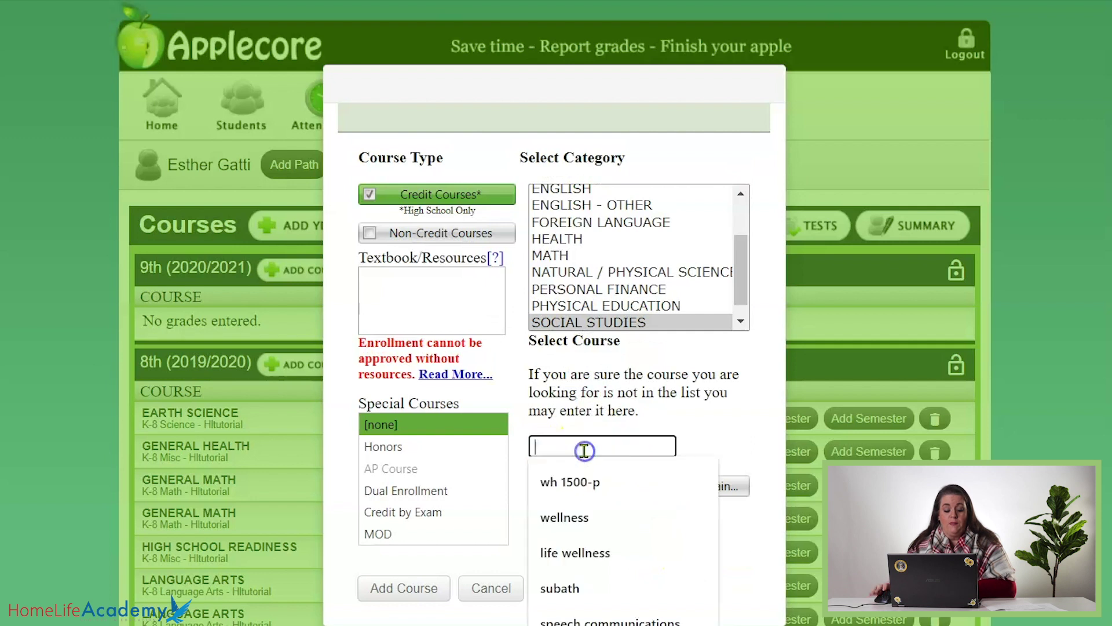
pyautogui.write('world events/journal')
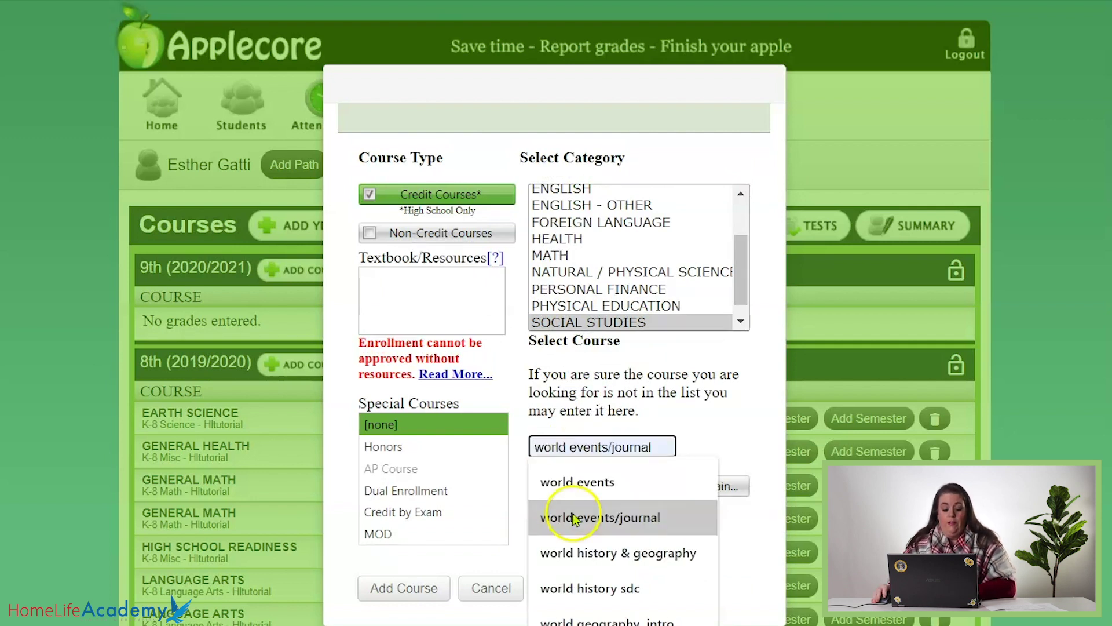
pyautogui.click(588, 539)
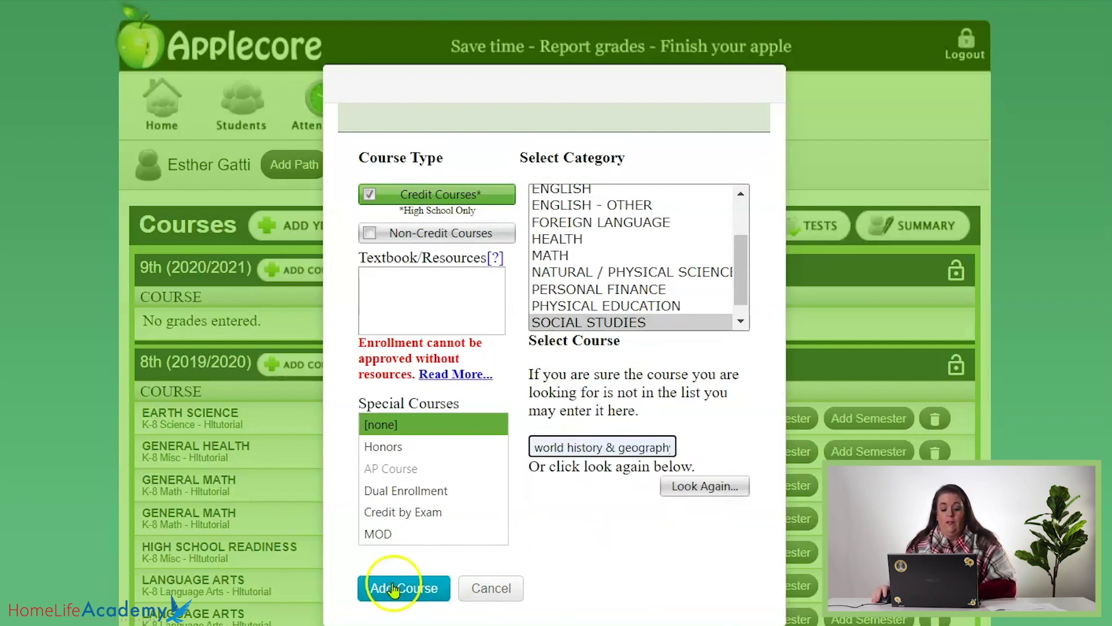
pyautogui.click(408, 297)
pyautogui.hotkey('ctrl', 'v')
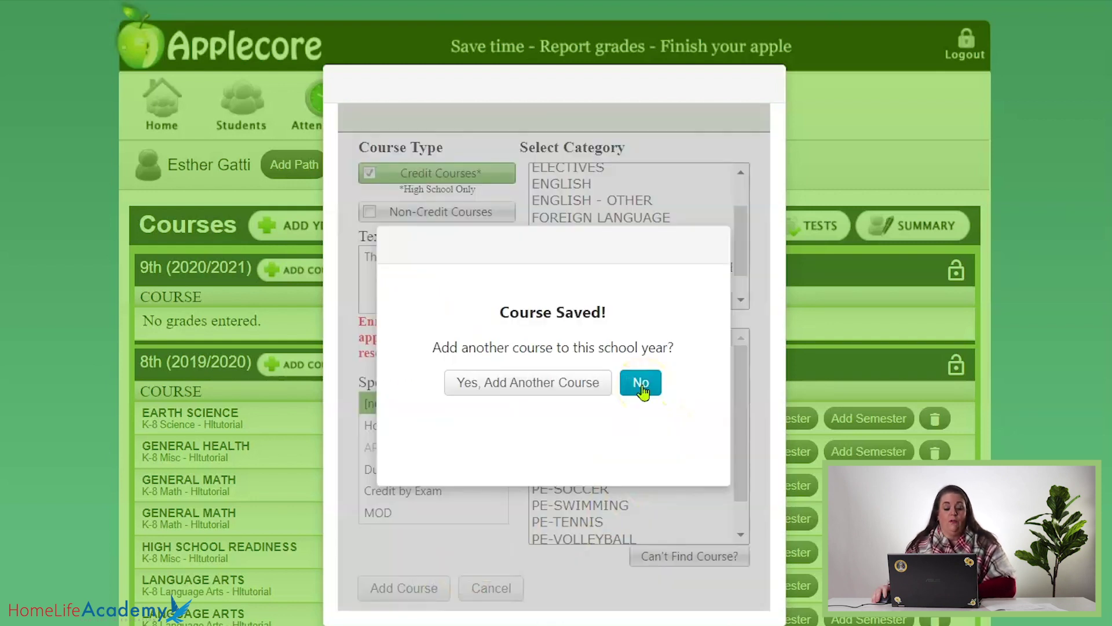
pyautogui.click(640, 384)
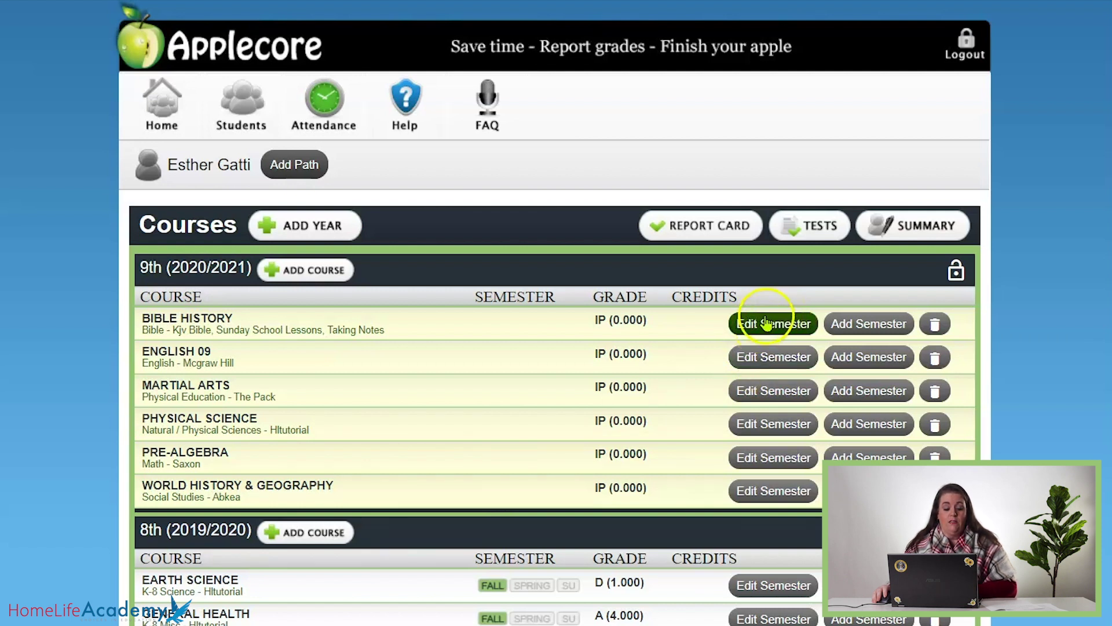
# Change World History & Geography's Textbook/Resources from Abkea to Abeka and save
pyautogui.click(770, 490)
pyautogui.click(503, 83)
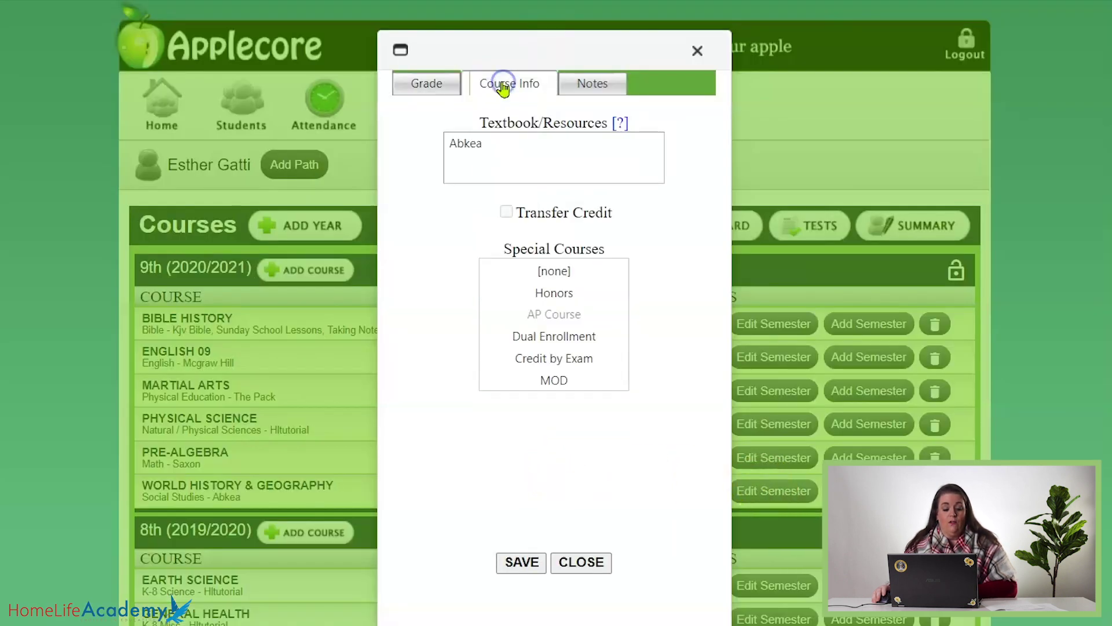
pyautogui.click(483, 145)
pyautogui.press('BackSpace')
pyautogui.press('BackSpace')
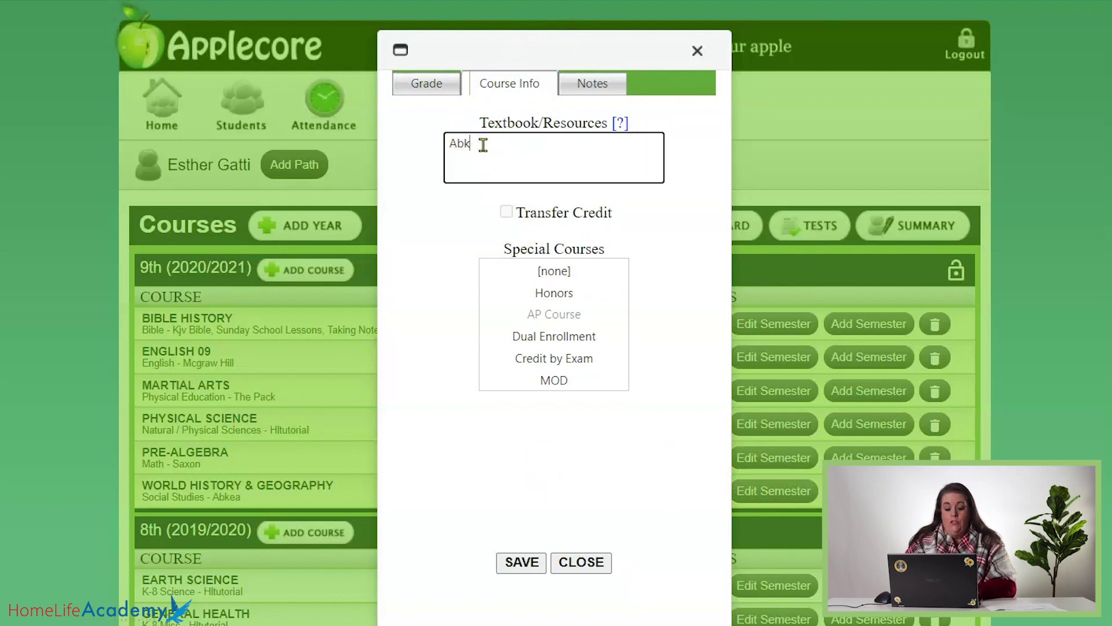
pyautogui.write('eka')
pyautogui.click(521, 561)
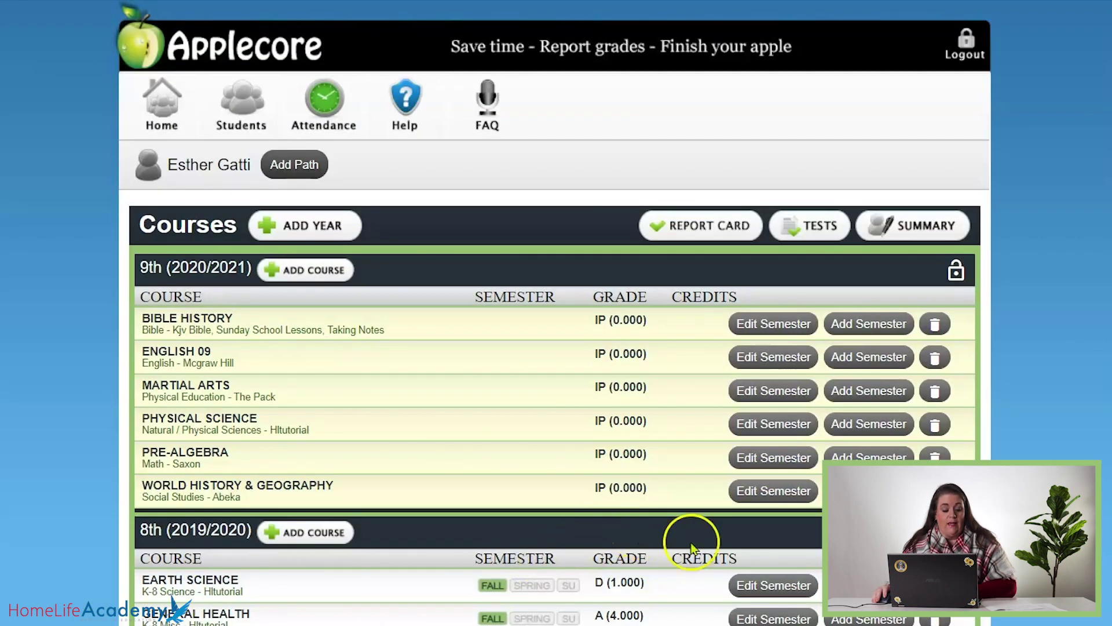